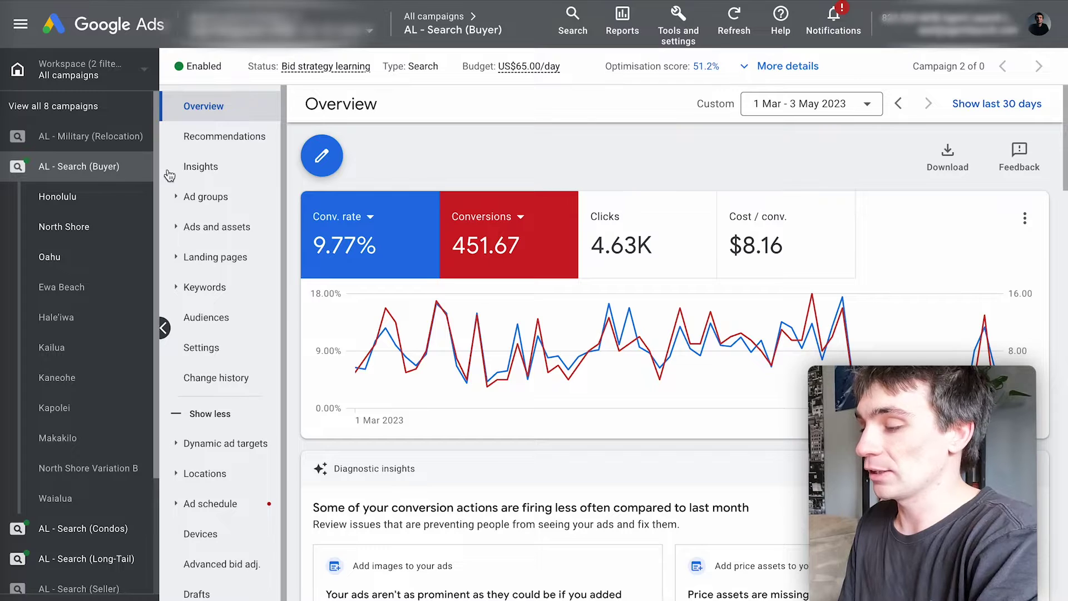
Open the AL - Search (Buyer) campaign overview showing 451.67 conversions at 9.77%
{"action": "left_click", "coordinate": [73, 167]}
Copy the Oahu ad group from the AL - Search (Buyer) ad groups list
{"action": "left_click", "coordinate": [76, 168]}
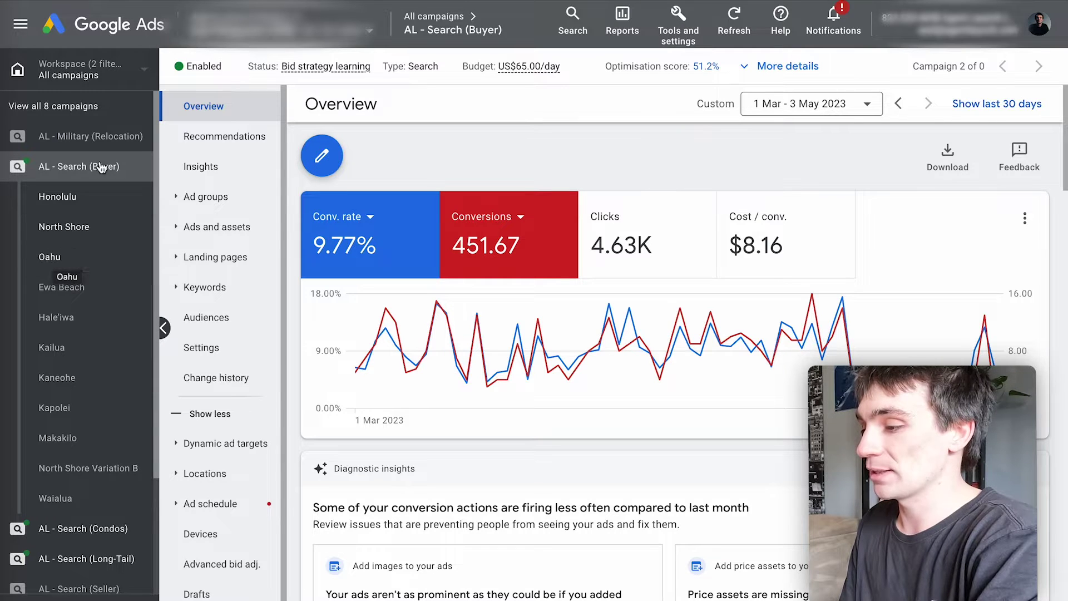
{"action": "left_click", "coordinate": [196, 197]}
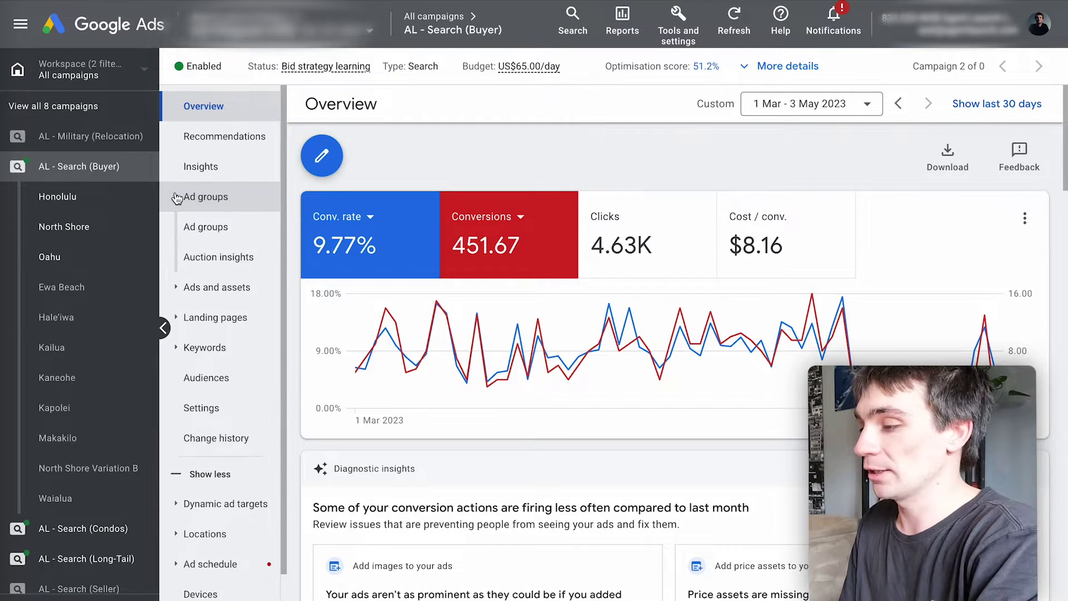
{"action": "left_click", "coordinate": [218, 226]}
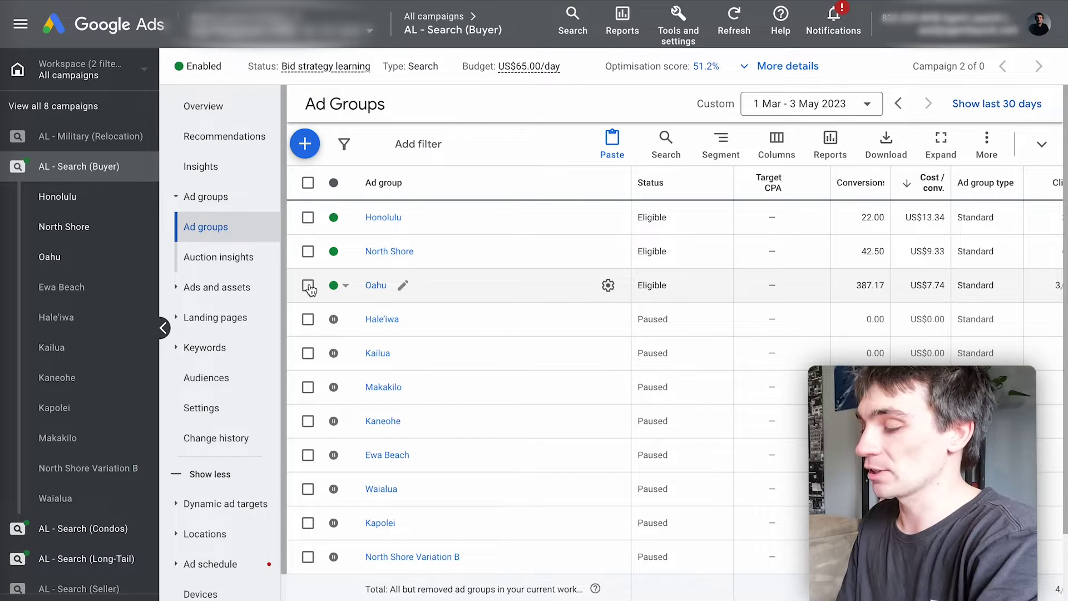
{"action": "left_click", "coordinate": [310, 287]}
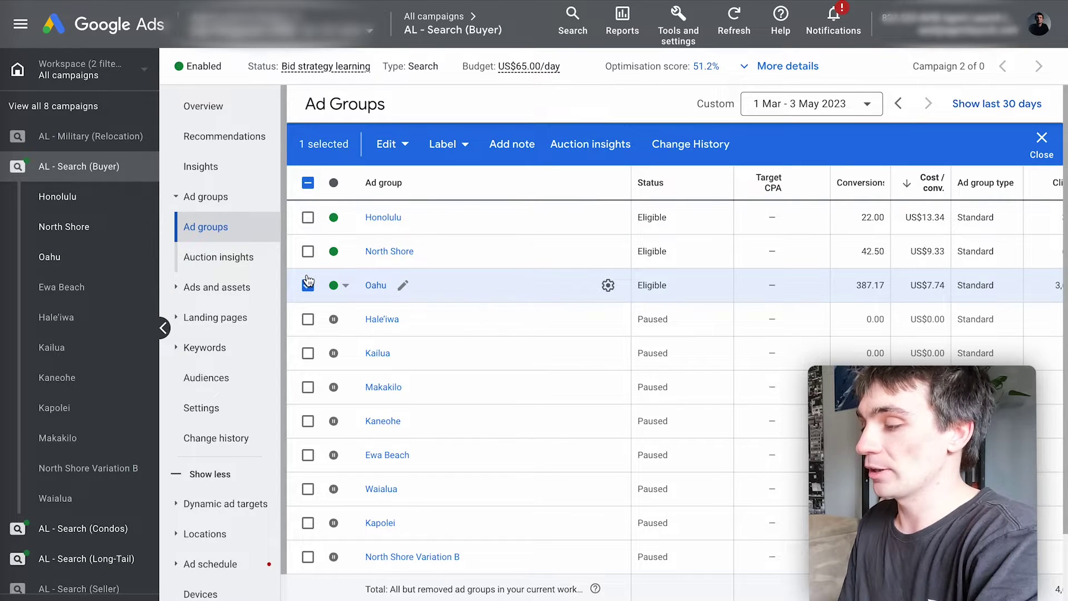
{"action": "left_click", "coordinate": [392, 147]}
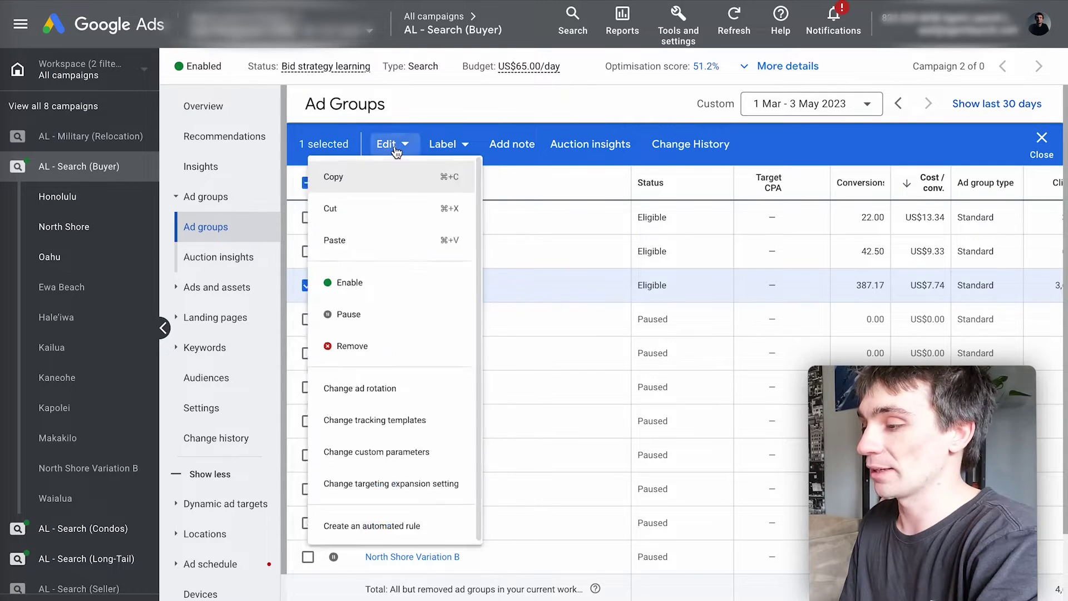
{"action": "left_click", "coordinate": [367, 194]}
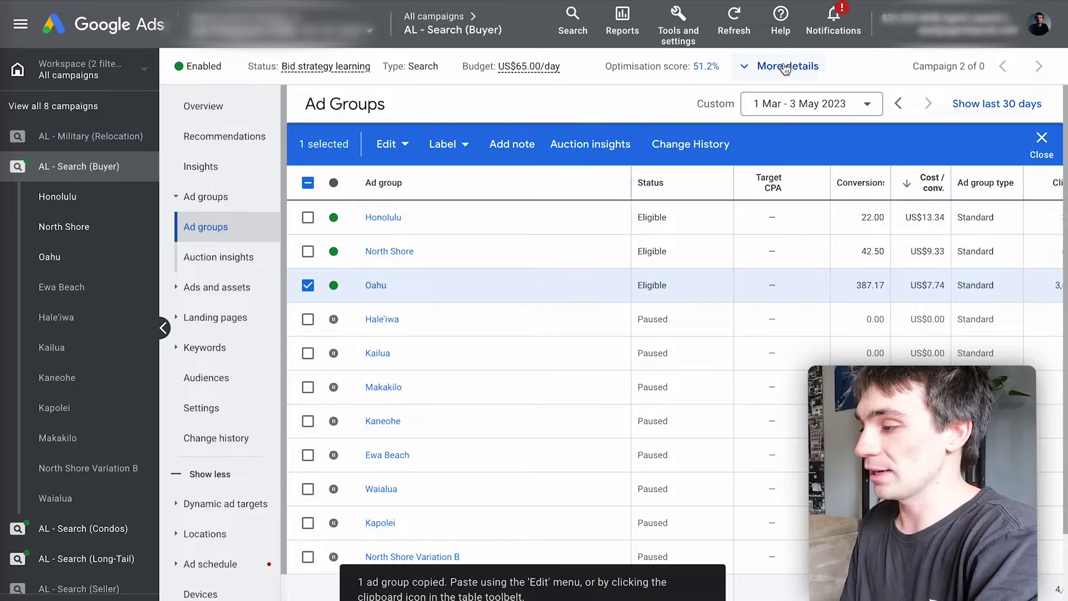
{"action": "left_click", "coordinate": [1041, 143]}
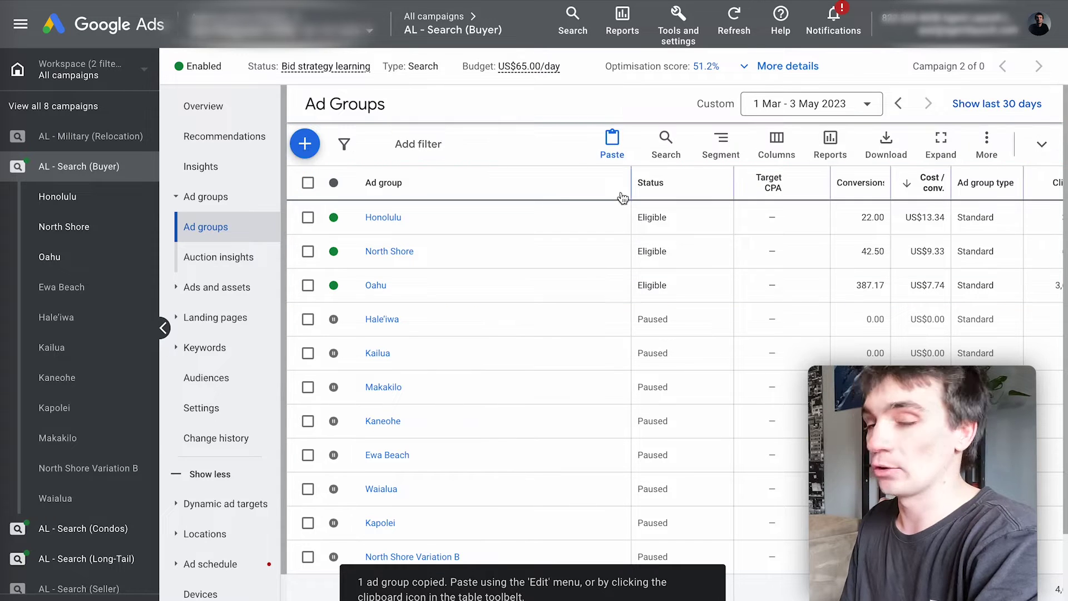
Paste the Oahu copy into AL - Search (Buyer) as paused, running in the background
{"action": "left_click", "coordinate": [599, 147]}
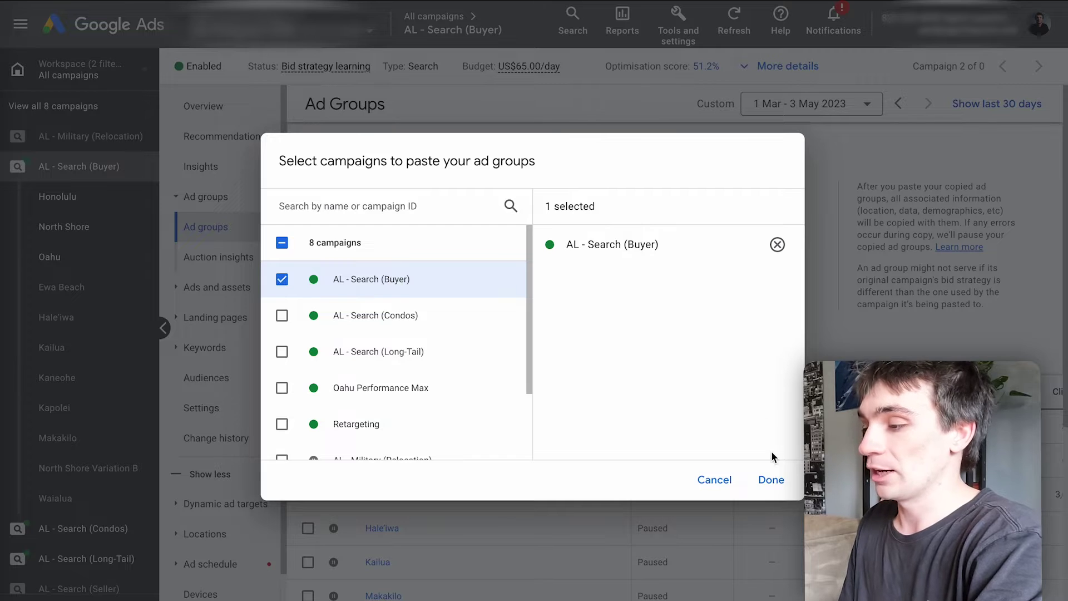
{"action": "left_click", "coordinate": [773, 477]}
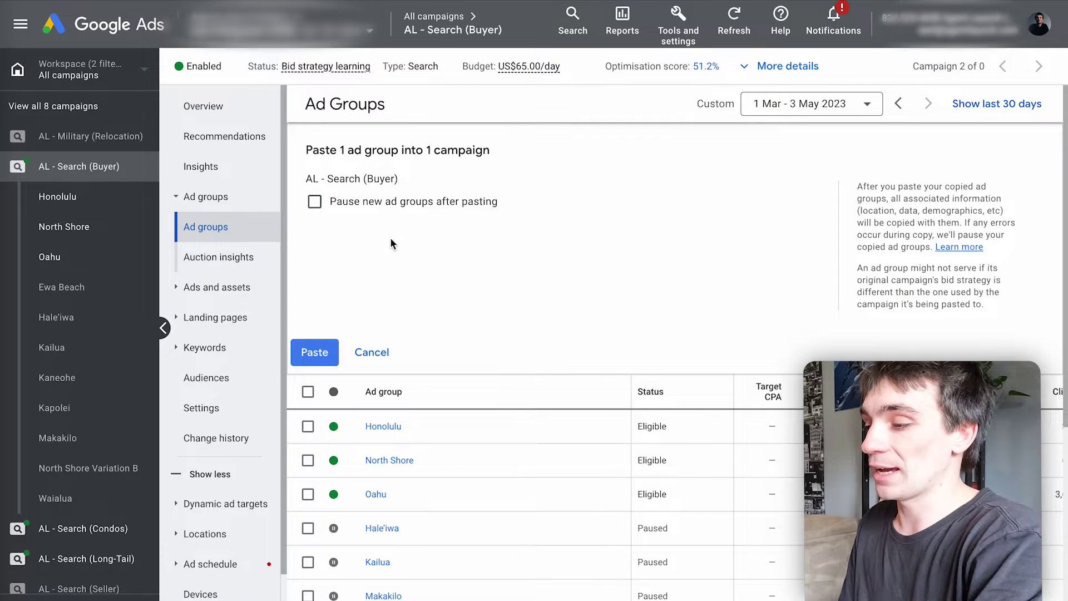
{"action": "left_click", "coordinate": [316, 202]}
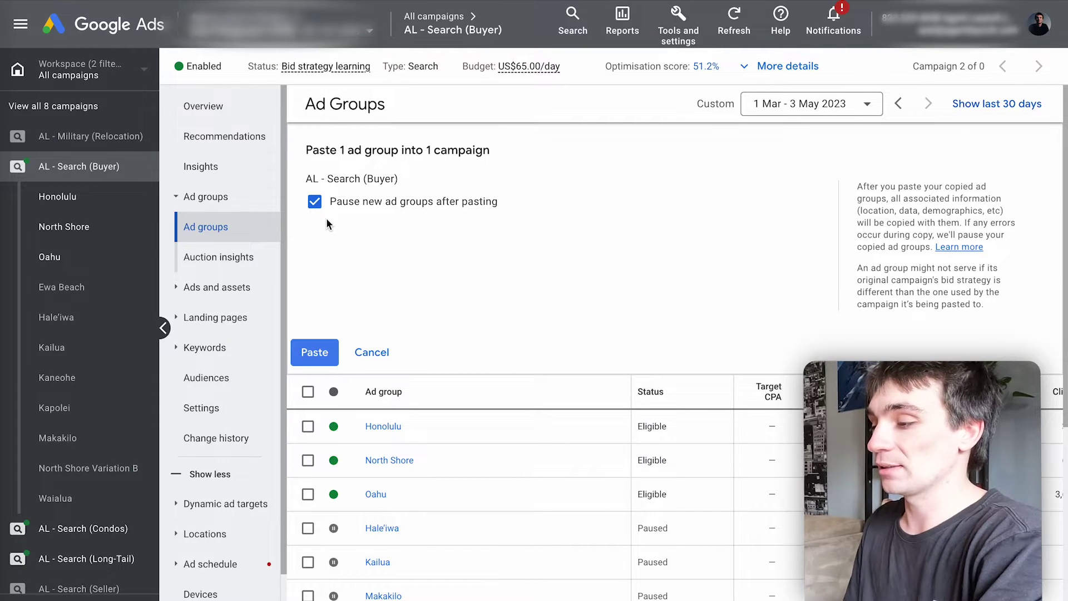
{"action": "left_click", "coordinate": [329, 353]}
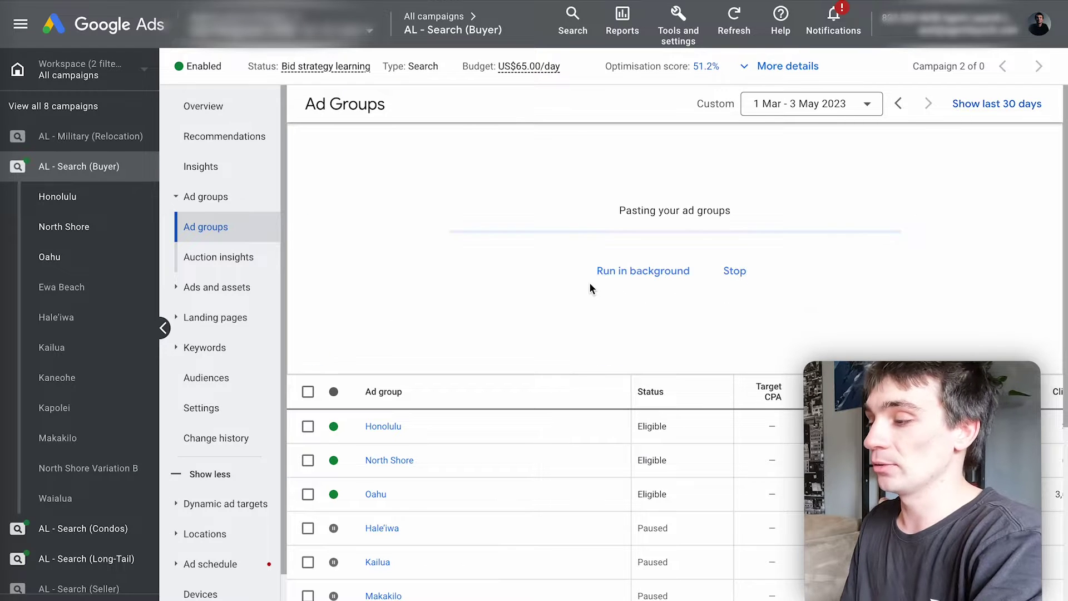
{"action": "triple_click", "coordinate": [721, 214]}
{"action": "double_click", "coordinate": [716, 212]}
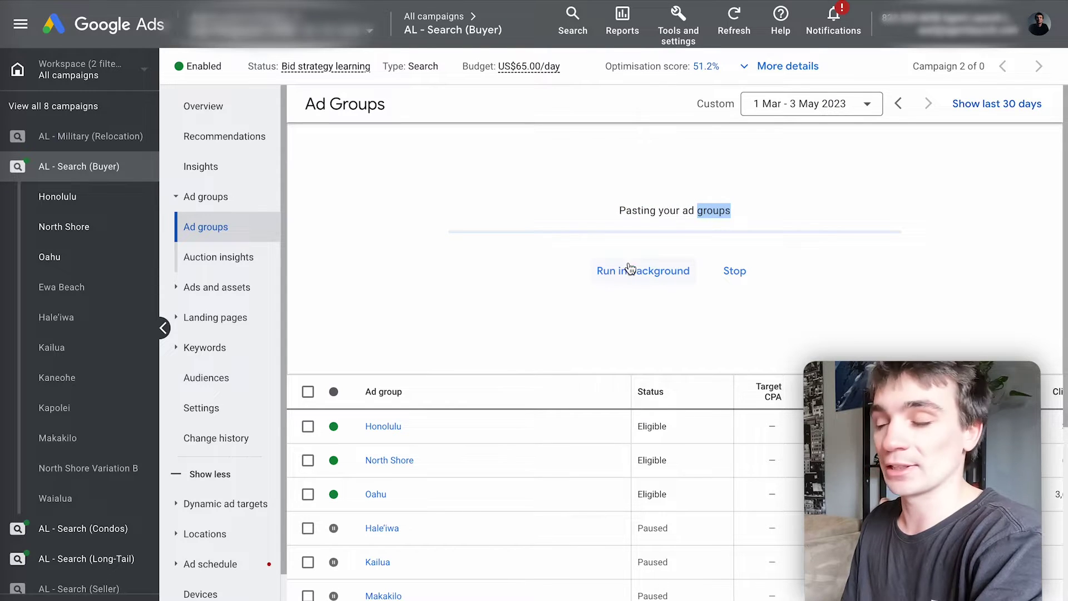
{"action": "left_click", "coordinate": [610, 271]}
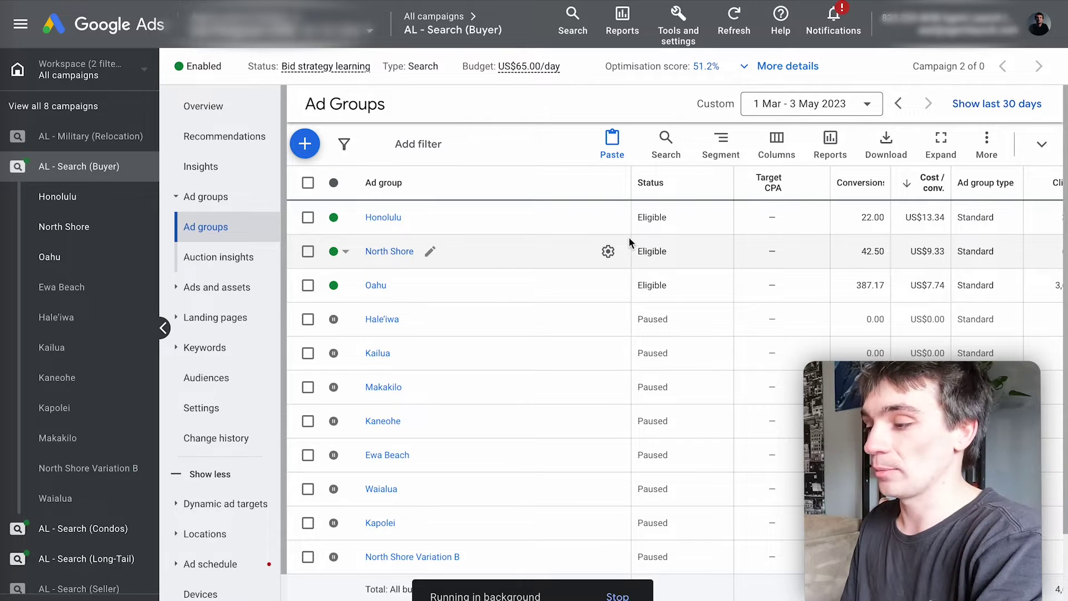
Review the Honolulu ad group's paused and eligible ads and open the ad's landing page
{"action": "scroll", "coordinate": [528, 312], "scroll_direction": "down", "scroll_amount": 2}
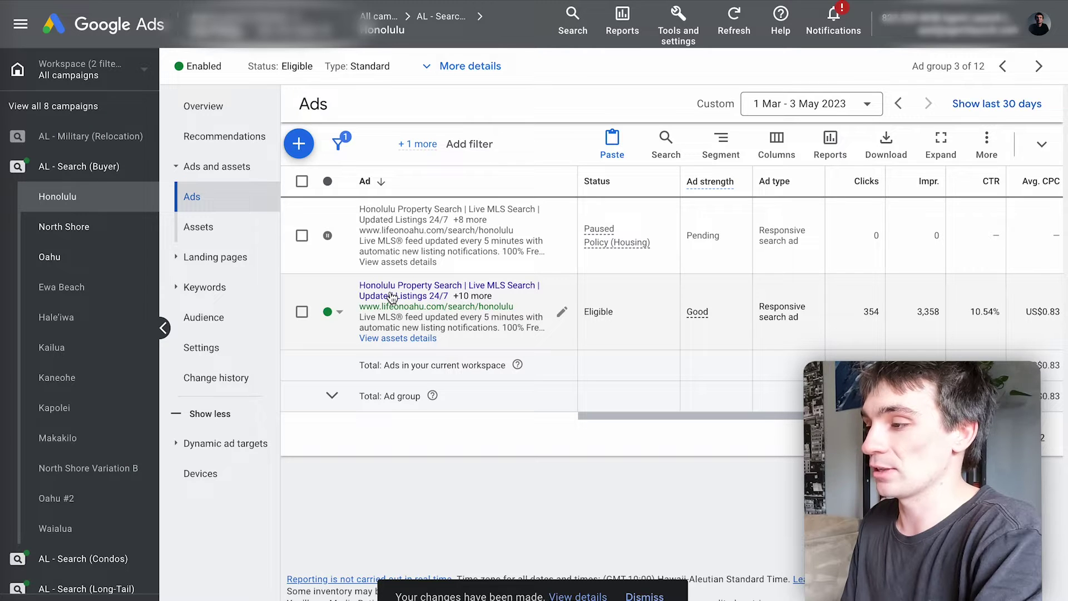
{"action": "left_click", "coordinate": [392, 296]}
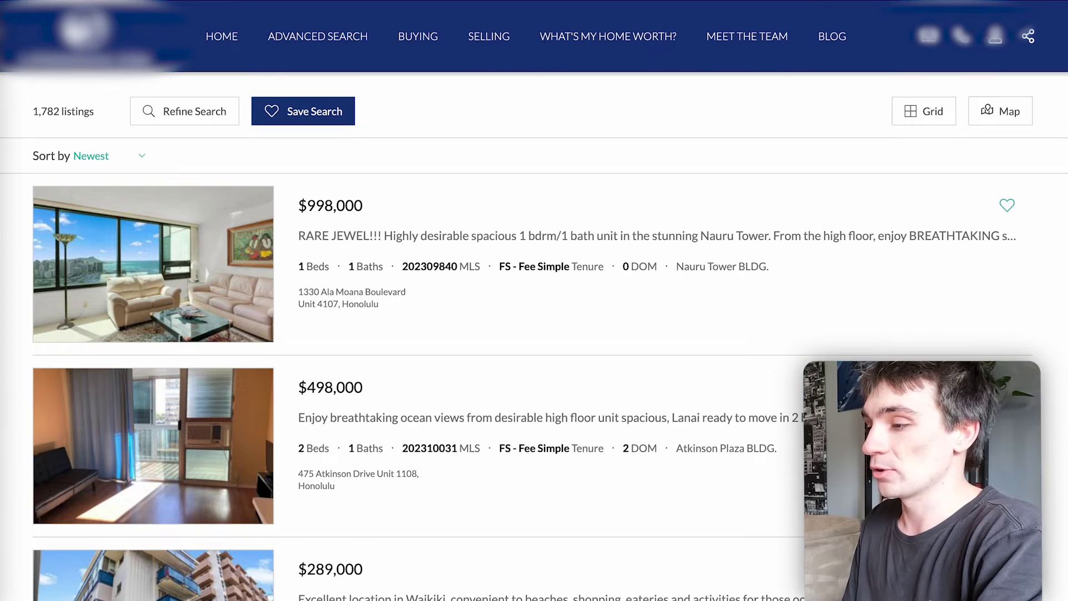
Scroll the lifeonoahu.com Honolulu listings and switch them to grid layout
{"action": "scroll", "coordinate": [349, 187], "scroll_direction": "down", "scroll_amount": 3}
{"action": "scroll", "coordinate": [349, 186], "scroll_direction": "down", "scroll_amount": 2}
{"action": "scroll", "coordinate": [350, 188], "scroll_direction": "up", "scroll_amount": 5}
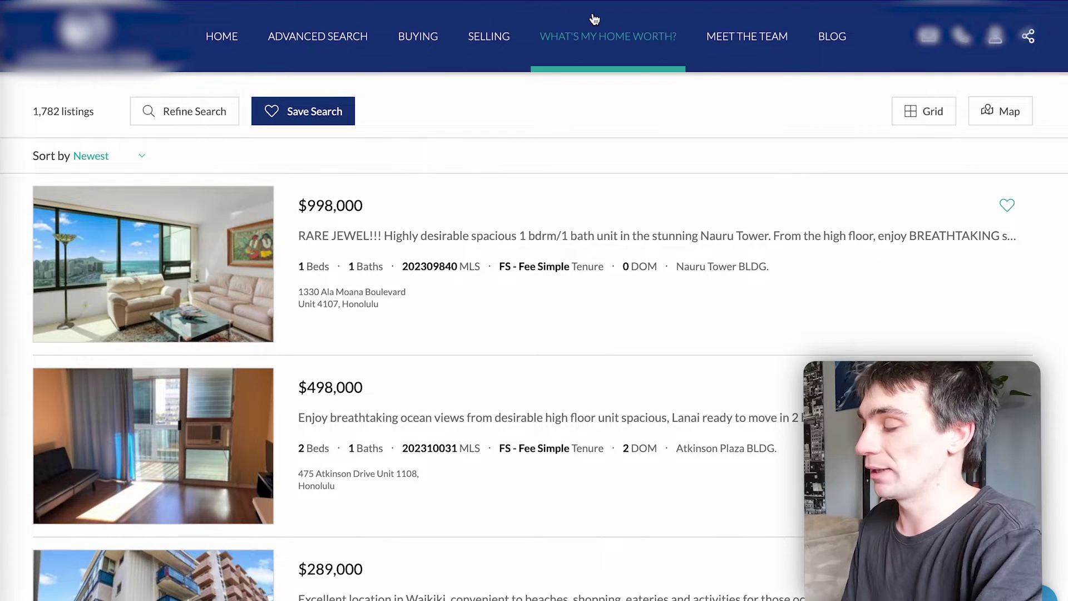
{"action": "left_click", "coordinate": [907, 120]}
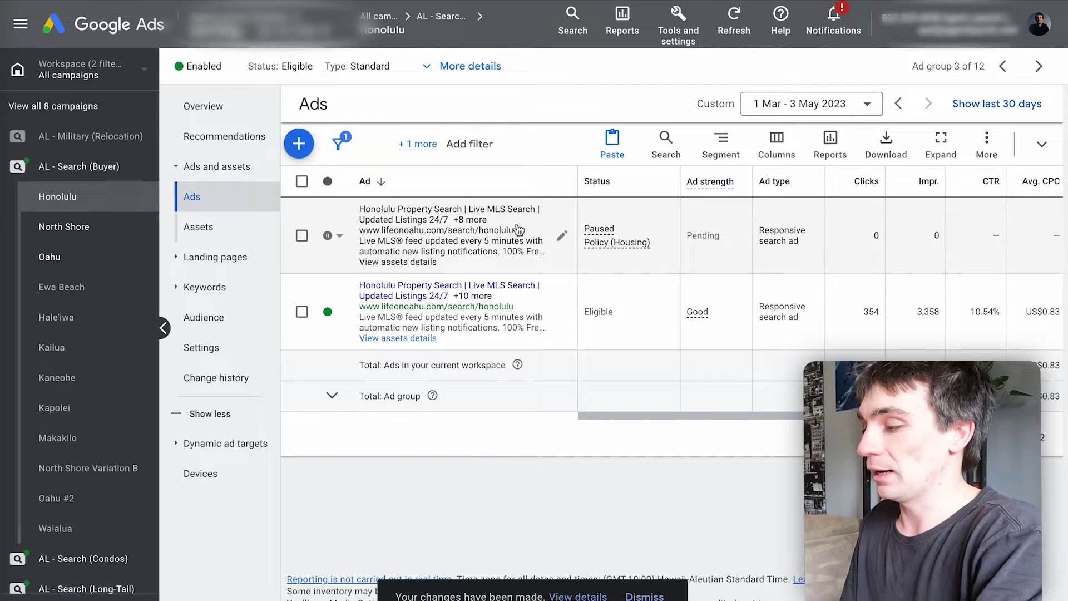
Replace the Honolulu ad's final URL with the new search-results link, save, and enable it
{"action": "left_click", "coordinate": [561, 240]}
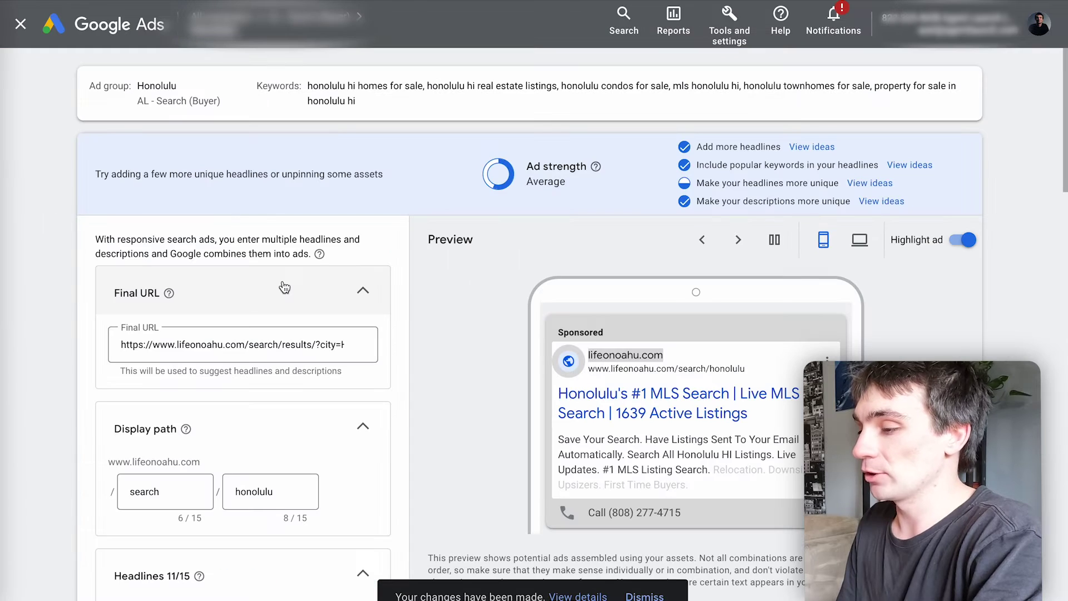
{"action": "triple_click", "coordinate": [199, 343]}
{"action": "key", "text": "BackSpace"}
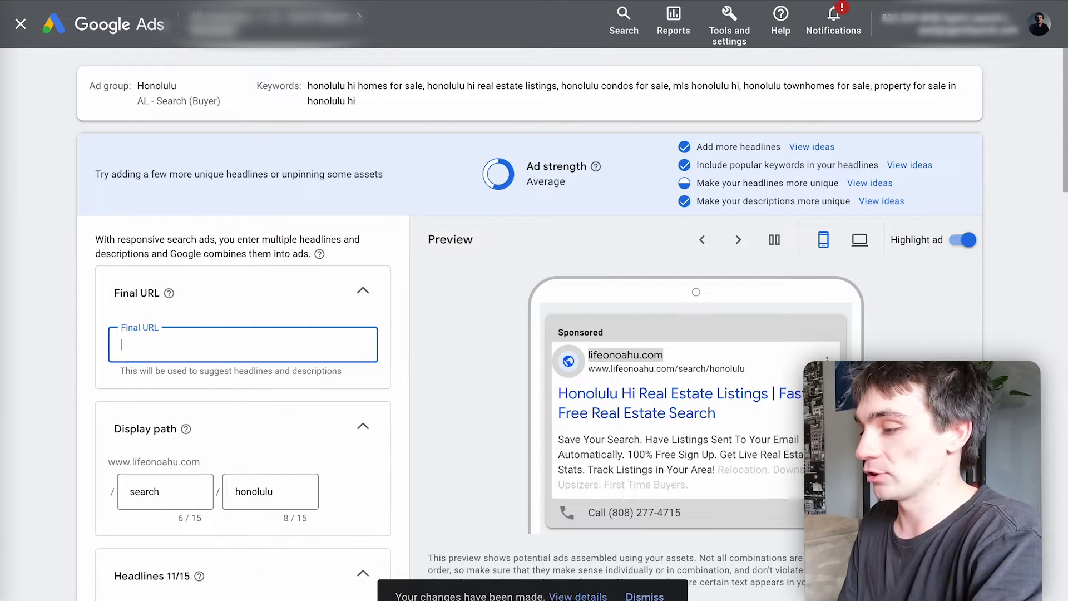
{"action": "key", "text": "ctrl+v"}
{"action": "left_click", "coordinate": [436, 331]}
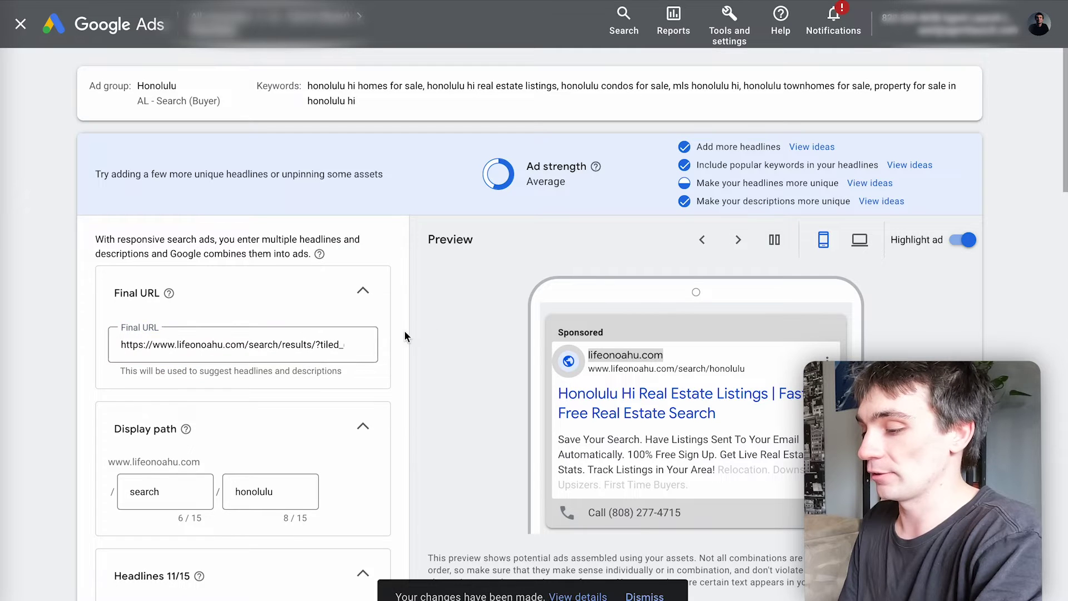
{"action": "scroll", "coordinate": [303, 354], "scroll_direction": "down", "scroll_amount": 15}
{"action": "left_click", "coordinate": [107, 565]}
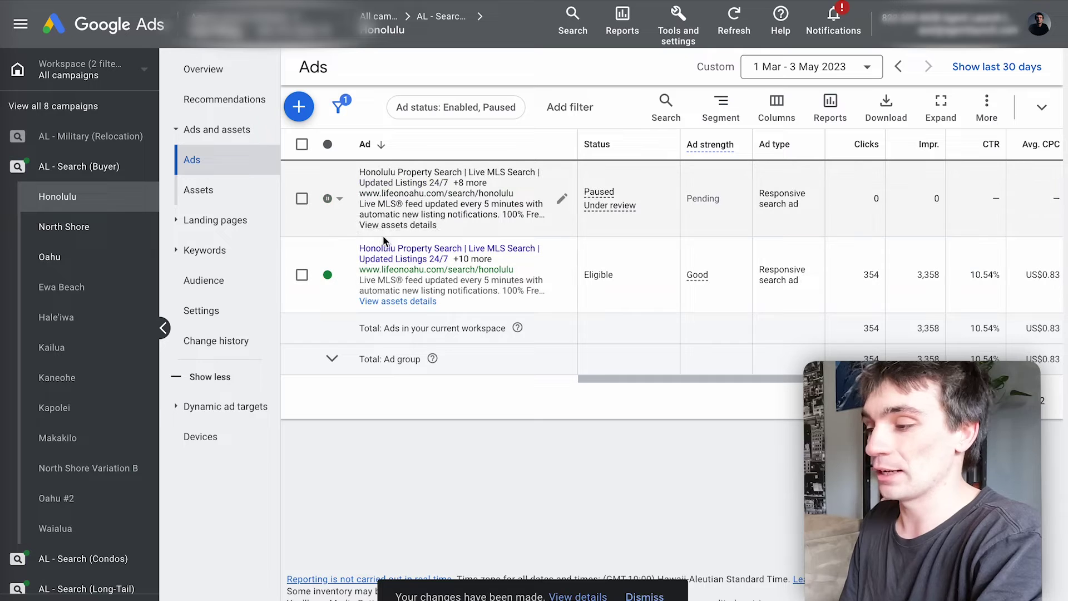
{"action": "left_click", "coordinate": [339, 236]}
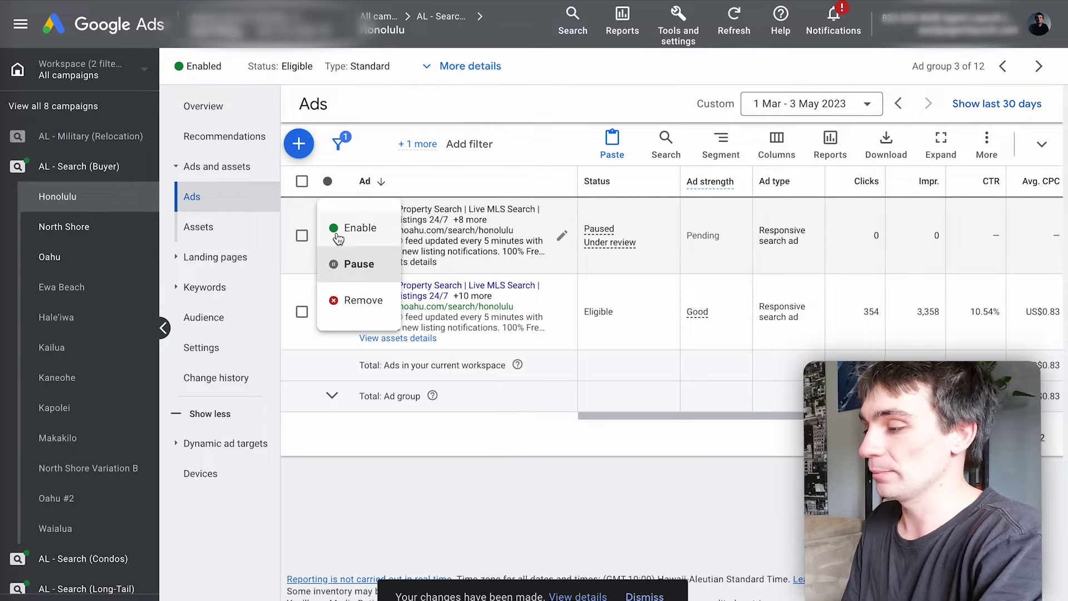
{"action": "left_click", "coordinate": [349, 225]}
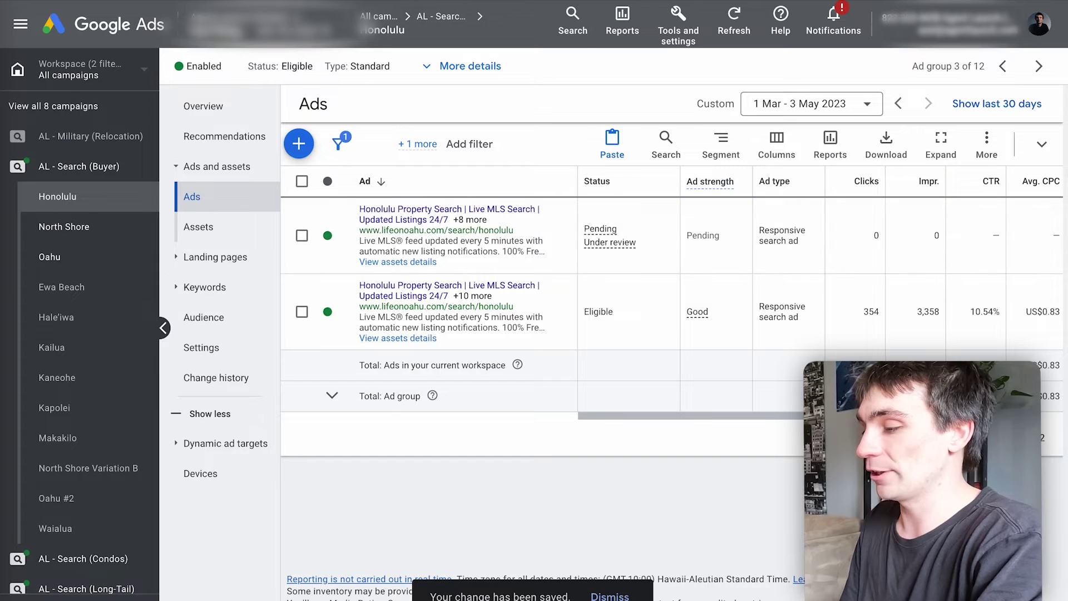
Check the ad's landing page, then view the AL - Search (Buyer) campaign's ads list
{"action": "left_click", "coordinate": [389, 290]}
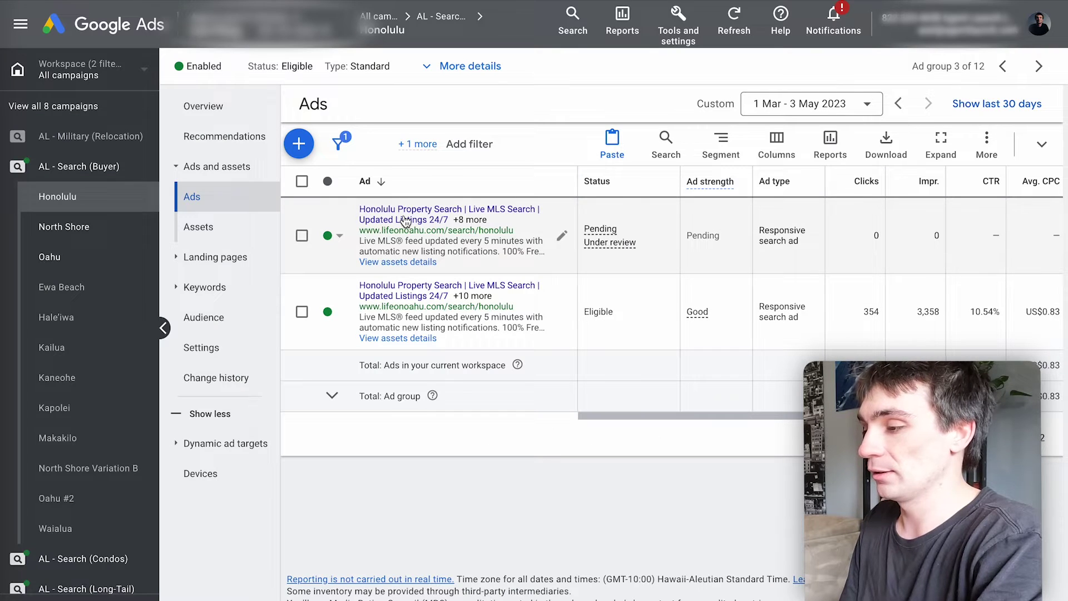
{"action": "left_click", "coordinate": [405, 221]}
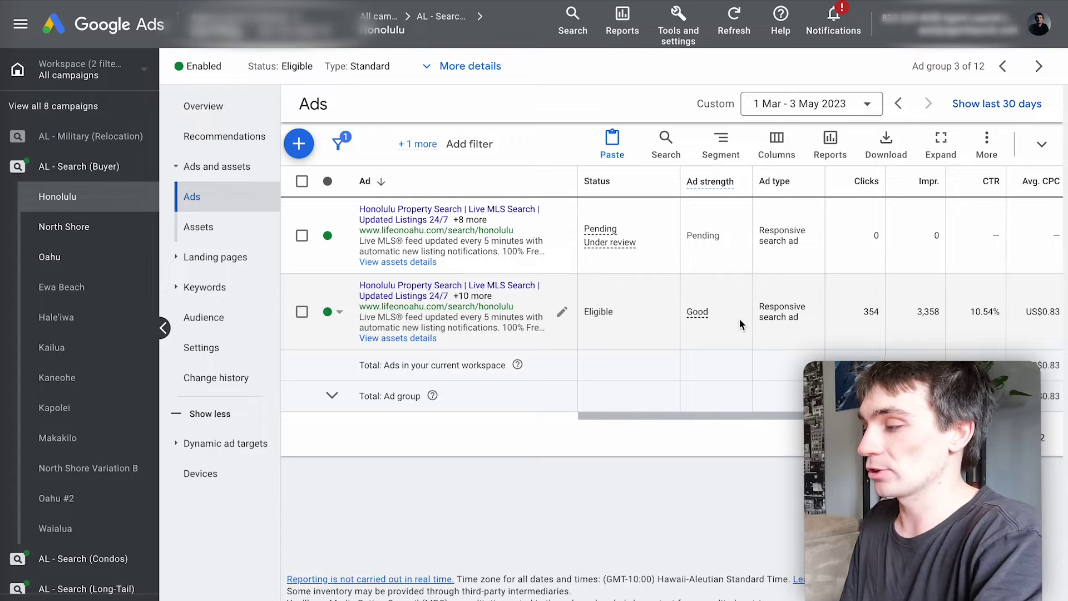
{"action": "scroll", "coordinate": [738, 318], "scroll_direction": "right", "scroll_amount": 5}
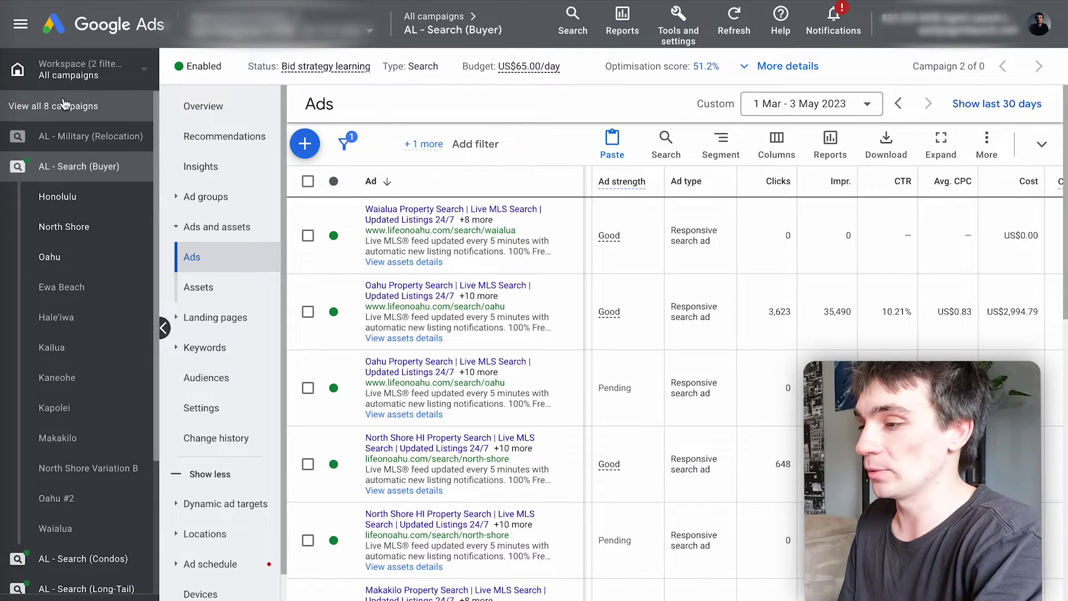
Copy the AL - Search (Buyer) campaign from the all-campaigns list
{"action": "left_click", "coordinate": [63, 106]}
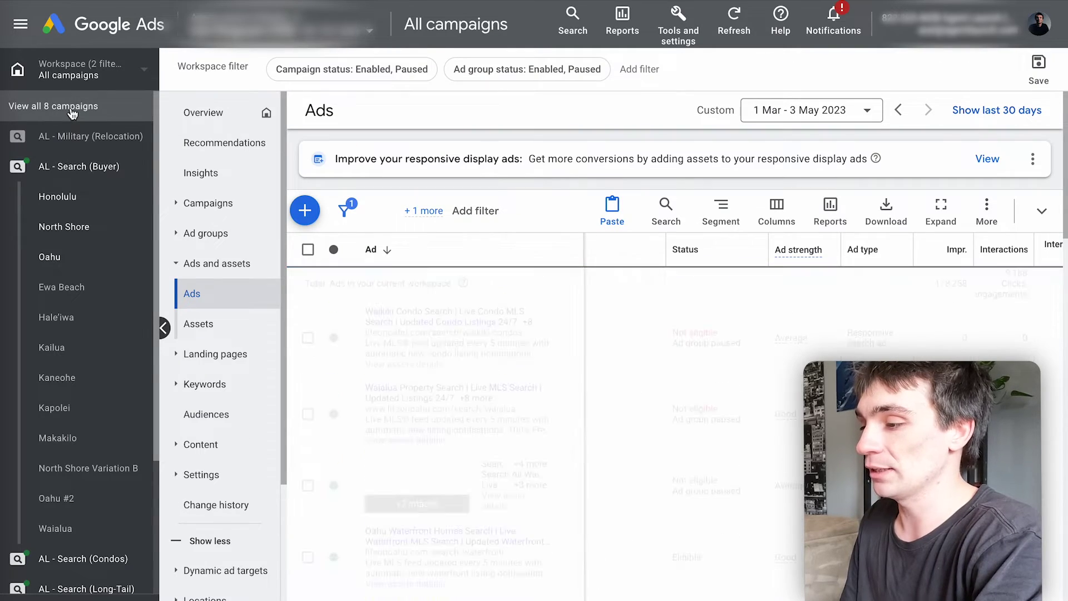
{"action": "left_click", "coordinate": [183, 201]}
{"action": "left_click", "coordinate": [223, 233]}
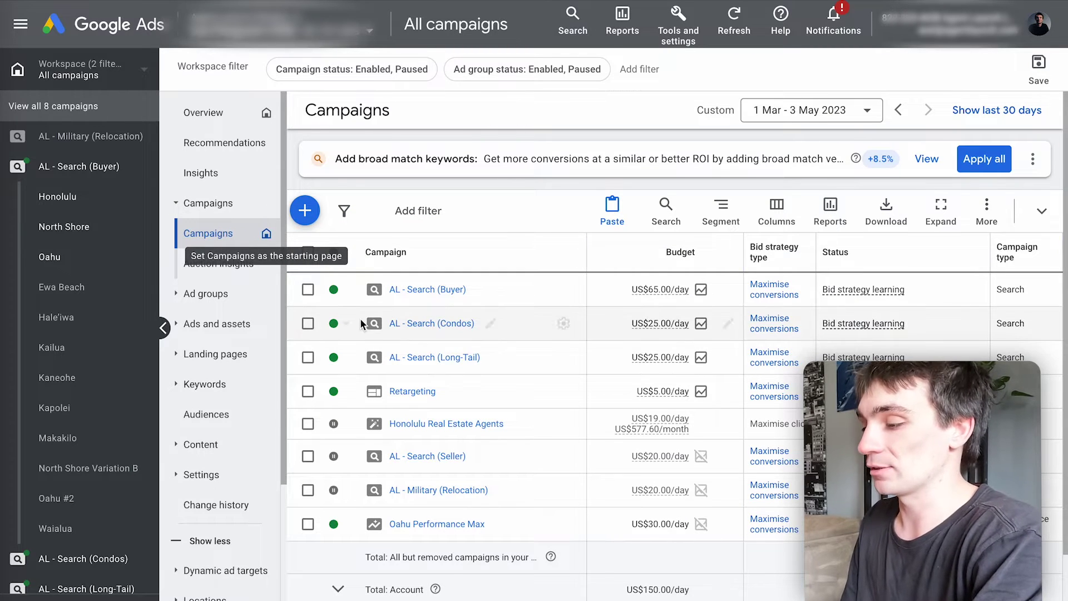
{"action": "left_click", "coordinate": [307, 290]}
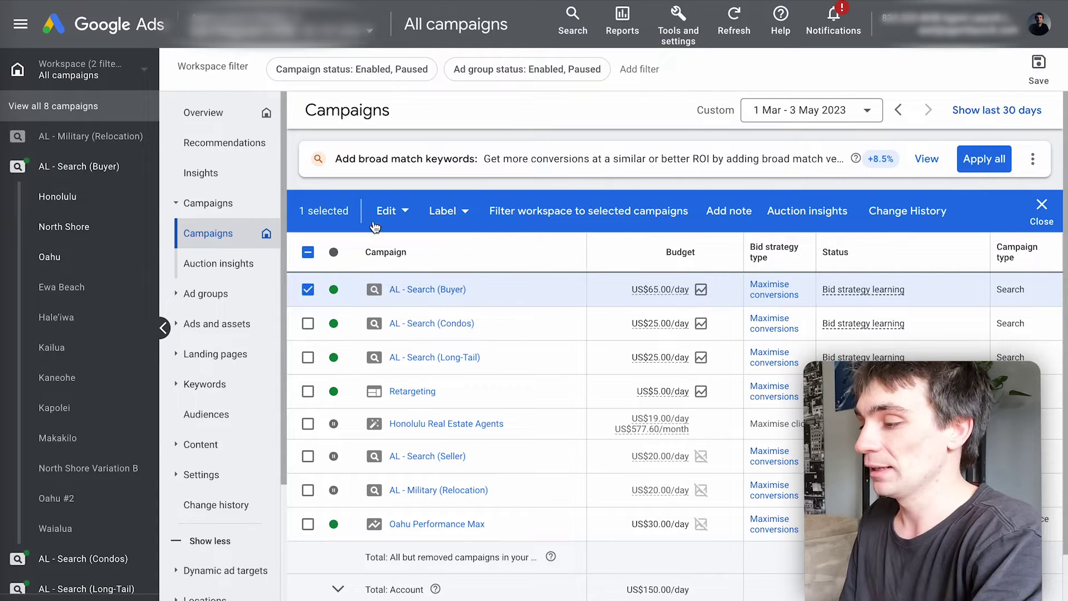
{"action": "left_click", "coordinate": [390, 212]}
{"action": "left_click", "coordinate": [263, 210]}
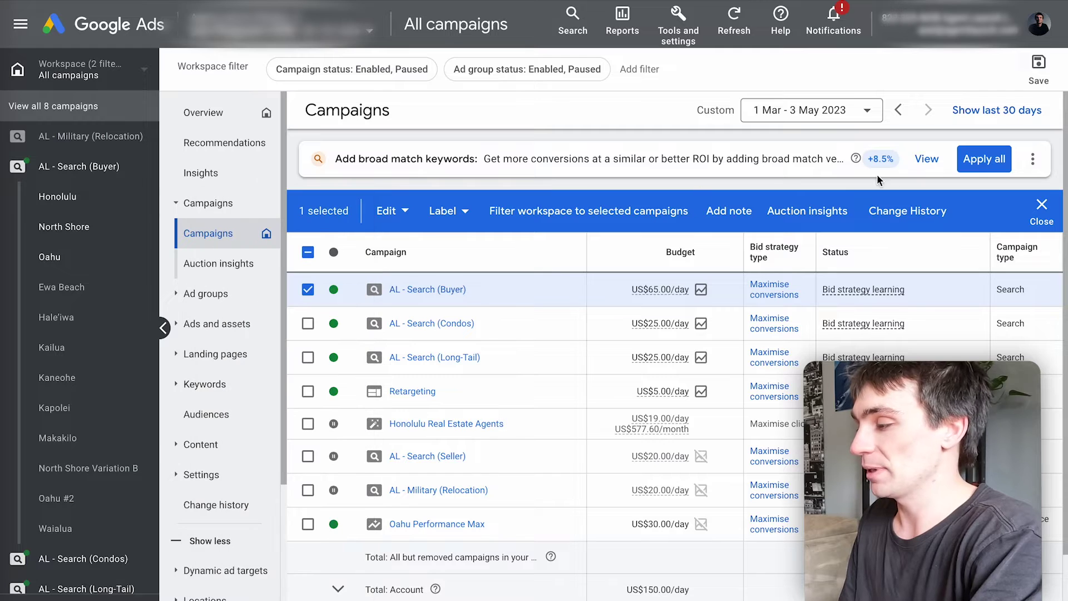
{"action": "left_click", "coordinate": [1022, 217]}
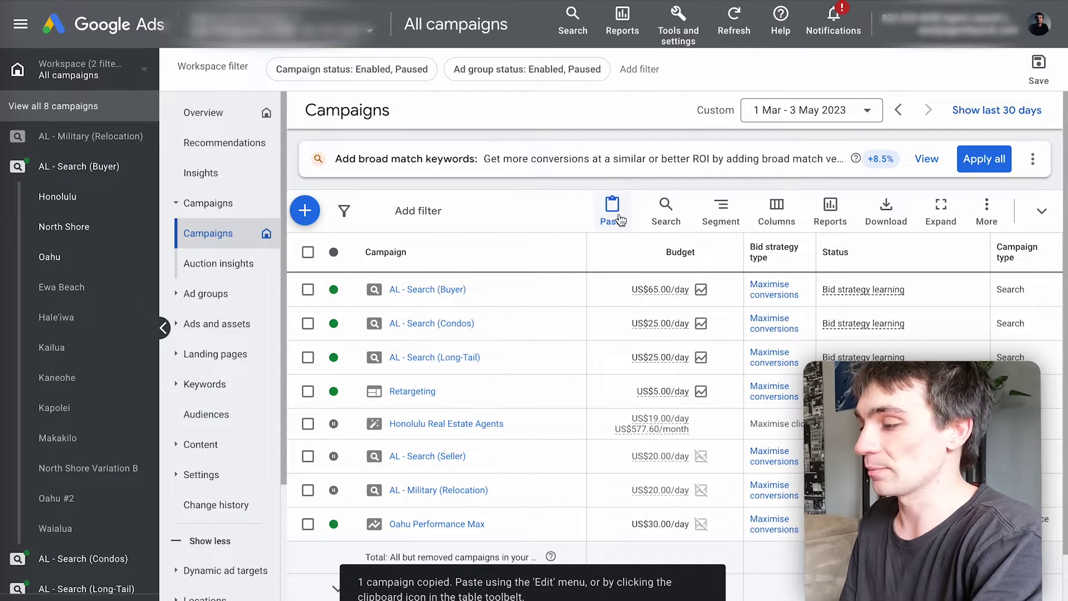
Paste it into the account as paused campaign AL - Search (Buyer) #2 at US$65.00/day
{"action": "left_click", "coordinate": [622, 215]}
{"action": "left_click", "coordinate": [441, 357]}
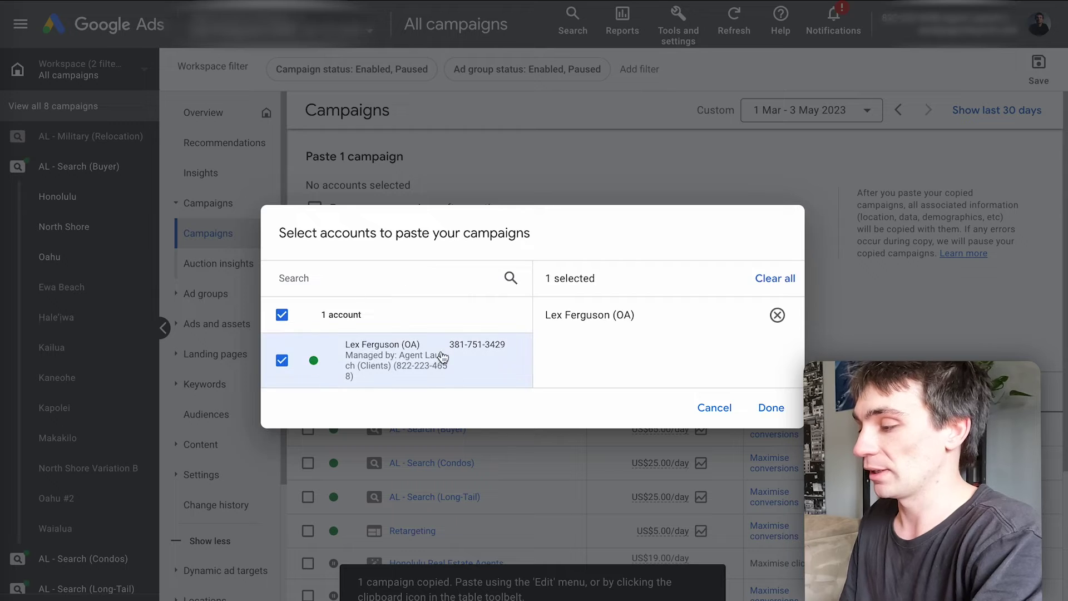
{"action": "left_click", "coordinate": [770, 406]}
{"action": "left_click", "coordinate": [314, 208]}
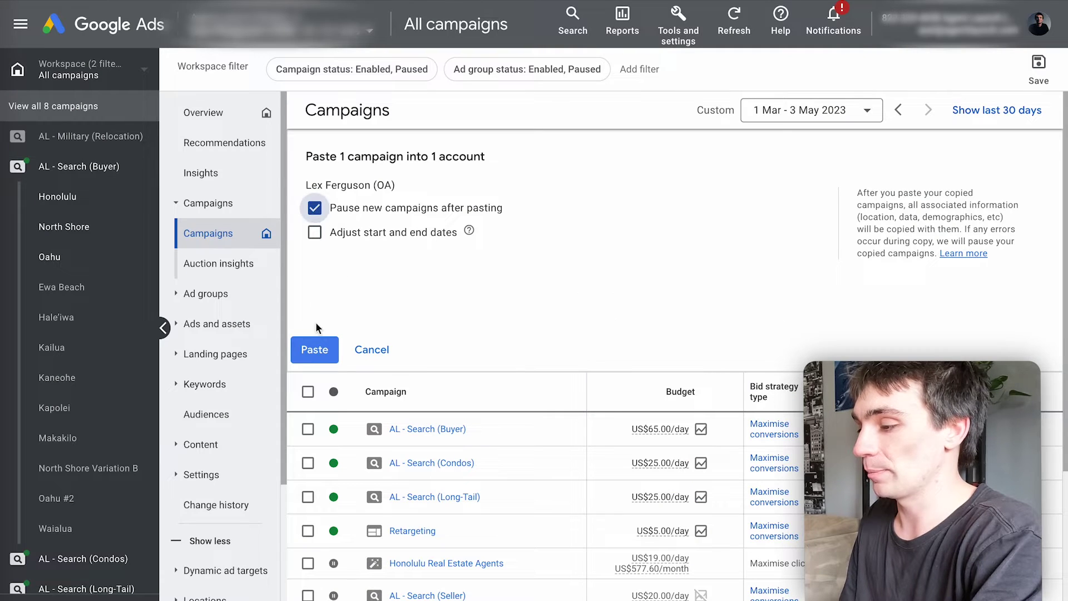
{"action": "left_click", "coordinate": [317, 350]}
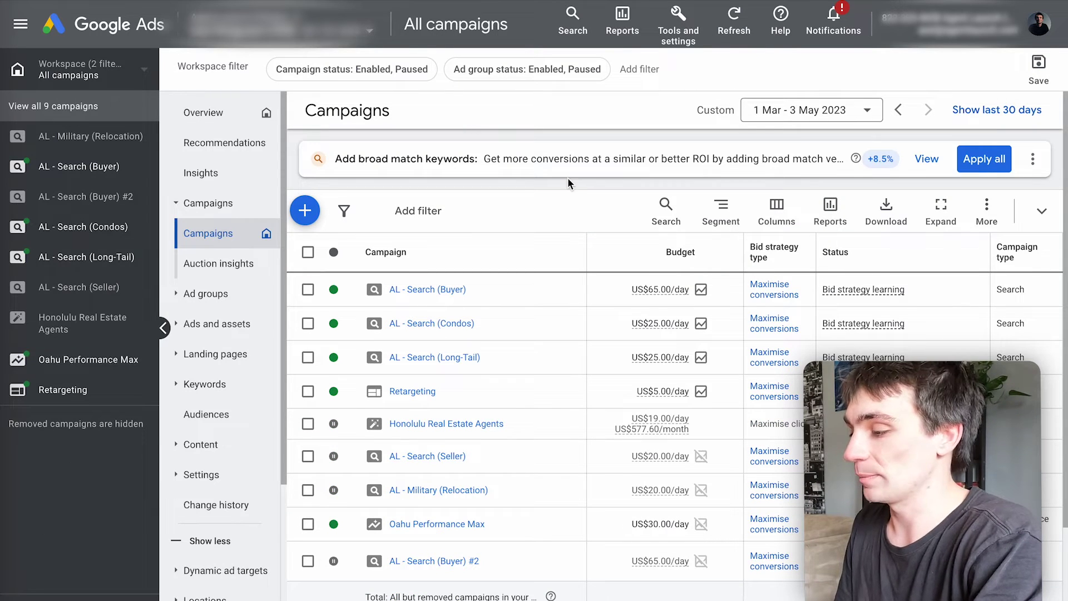
{"action": "scroll", "coordinate": [473, 478], "scroll_direction": "down", "scroll_amount": 2}
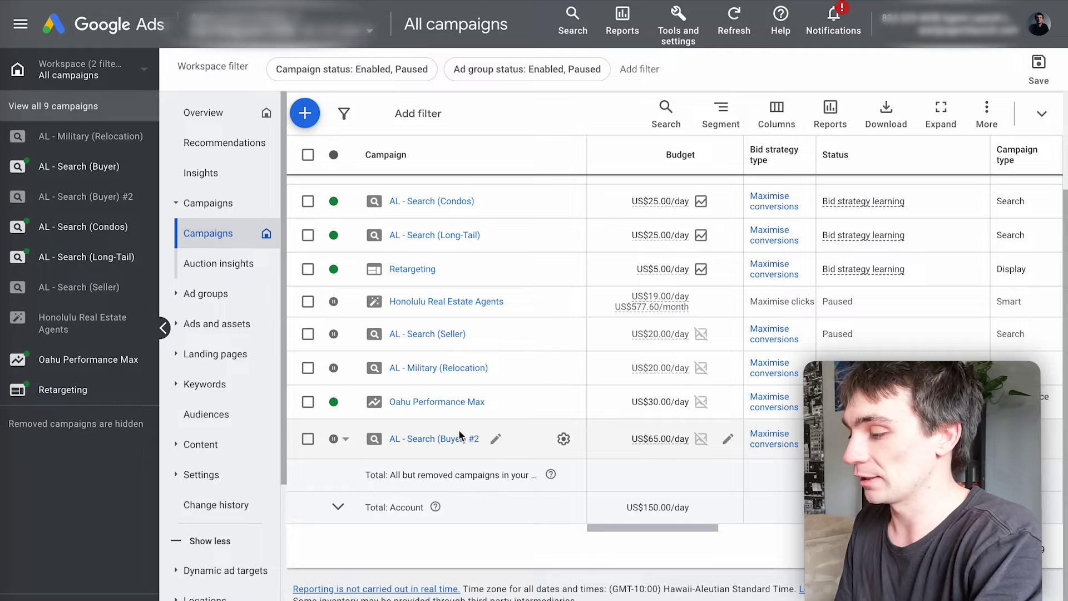